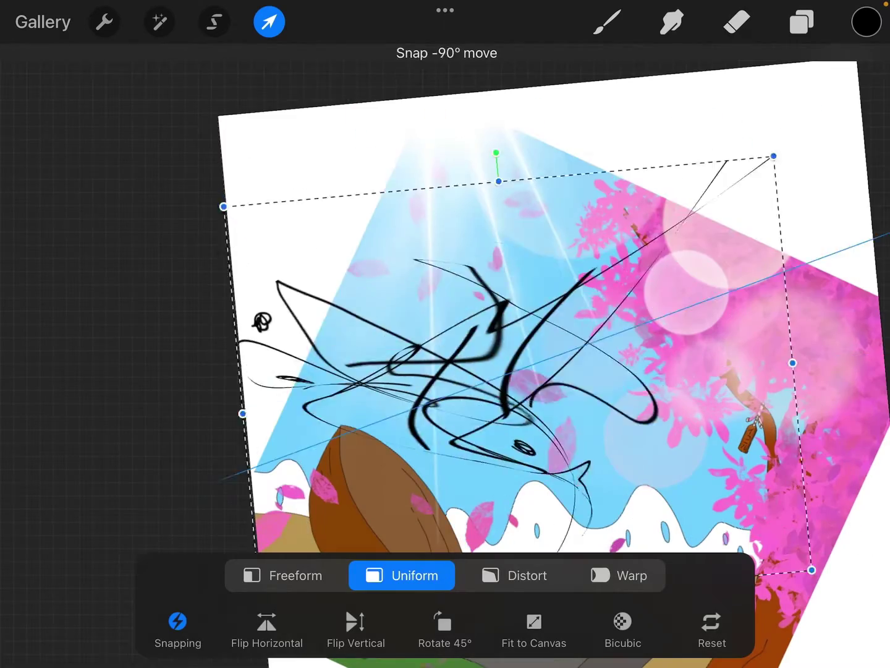
Rotate and shift the black scribble layer across the scene and commit its new position.
mouse_move(530, 311)
left_mouse_down()
mouse_move(555, 373)
mouse_move(623, 423)
mouse_move(506, 323)
mouse_move(579, 469)
mouse_move(500, 318)
mouse_move(504, 383)
mouse_move(687, 453)
mouse_move(581, 327)
left_mouse_up()
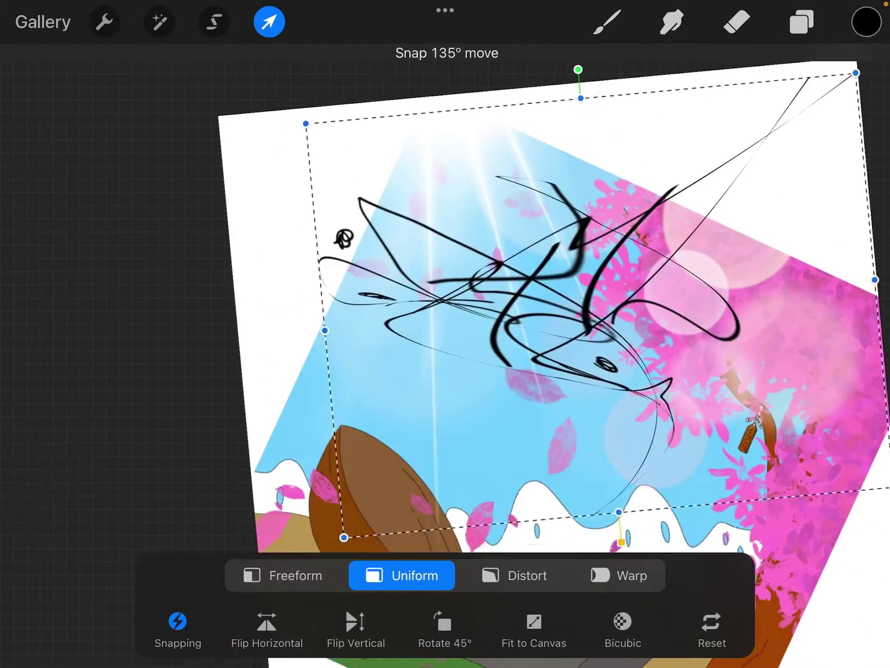
left_click(607, 22)
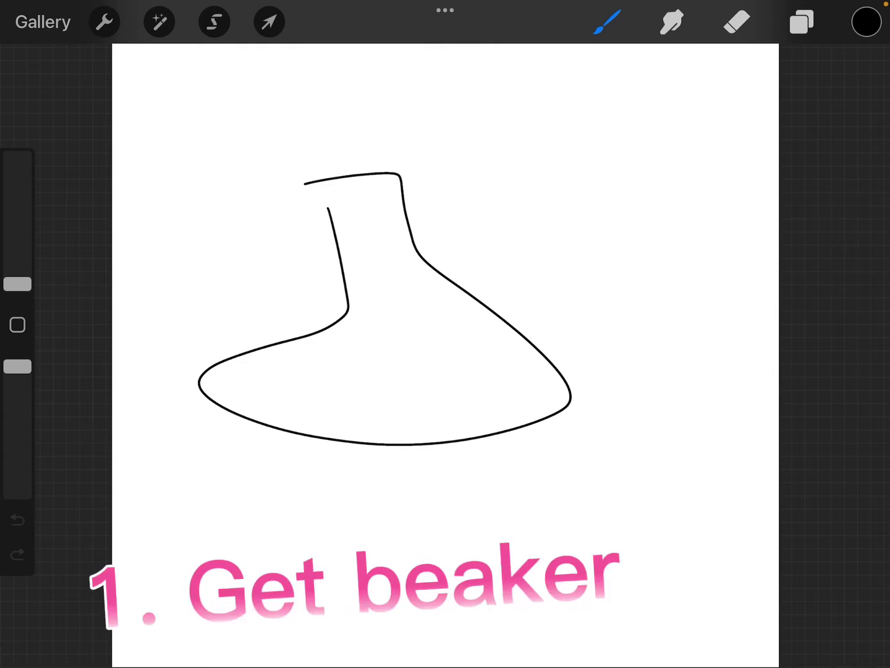
Close the gap at the beaker's top-left corner and switch the painting colour to red.
left_click_drag(306, 185, 336, 229)
left_click(866, 21)
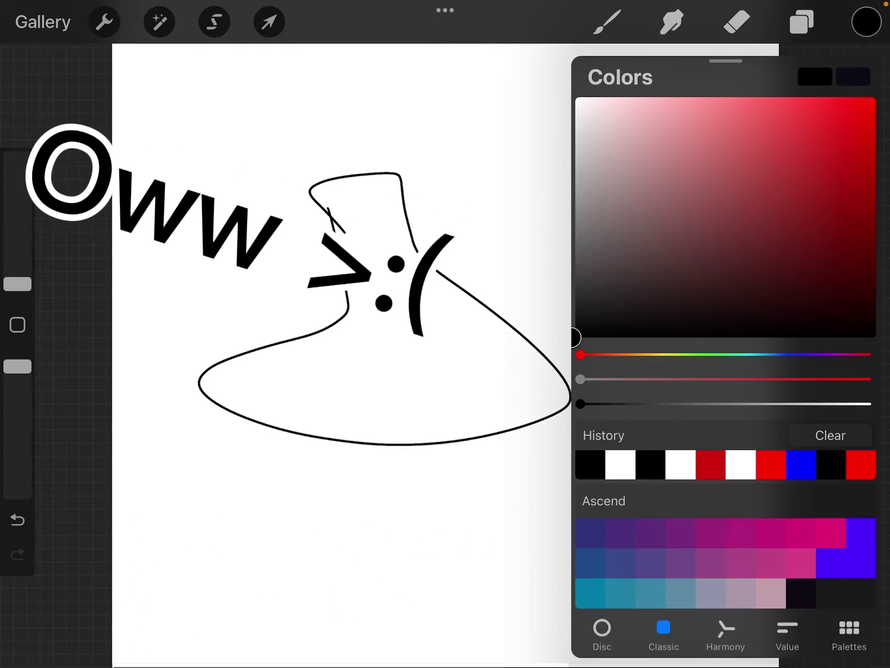
left_click(870, 98)
left_click(866, 22)
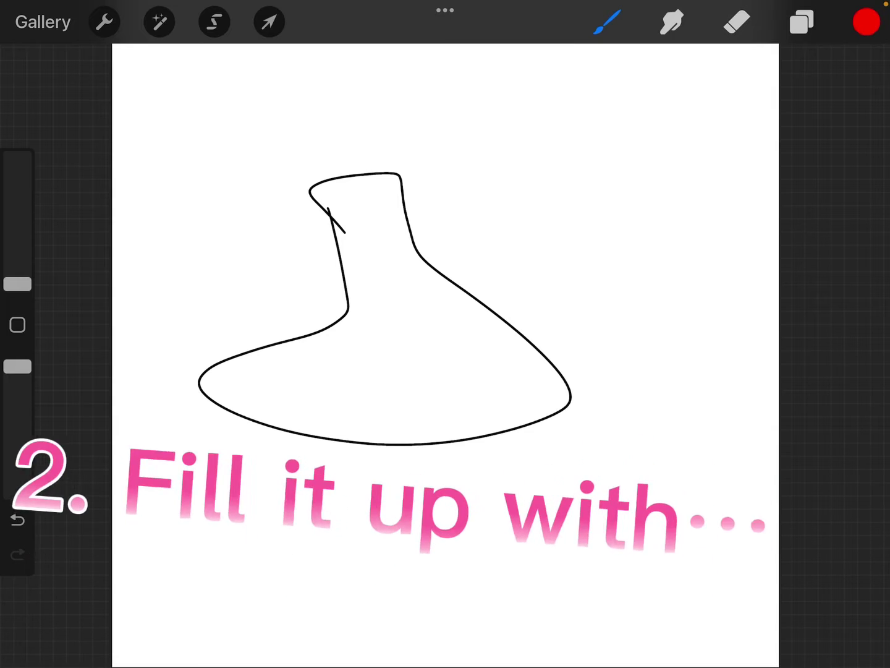
Enlarge the brush and scribble thick red strokes inside the beaker.
left_click_drag(17, 284, 18, 183)
left_click_drag(358, 226, 510, 432)
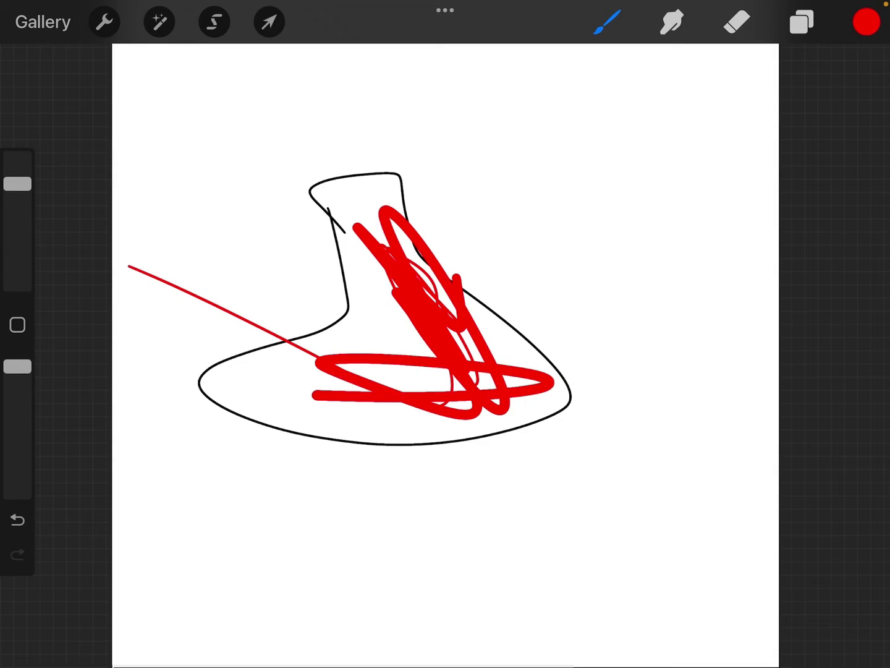
Choose the Materials > Sawtooth textured brush and paint a huge red blob over the beaker.
left_click(608, 21)
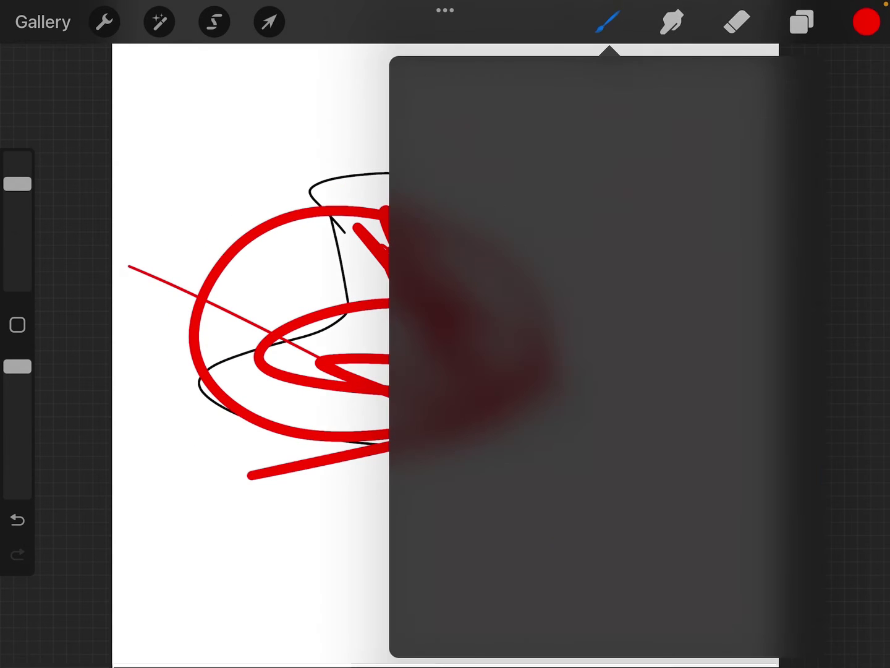
scroll(464, 382, "down", 5)
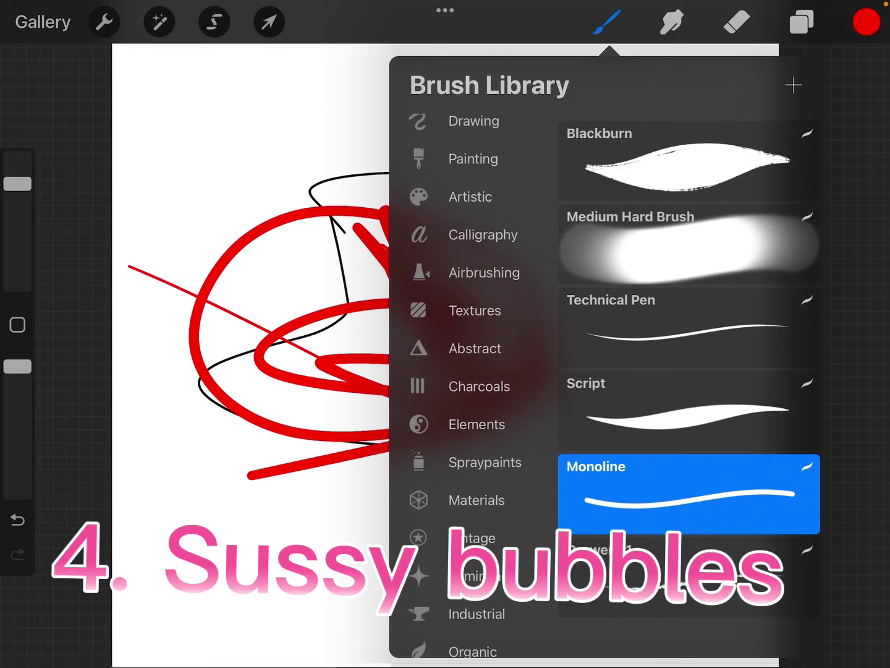
left_click(477, 499)
left_click(689, 327)
left_click(688, 411)
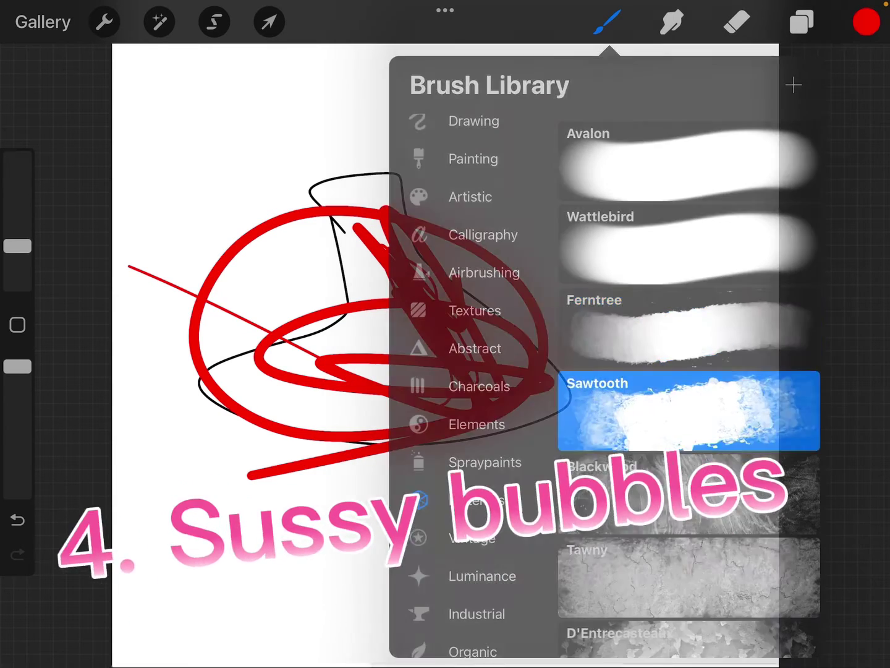
mouse_move(314, 112)
left_mouse_down()
mouse_move(389, 173)
mouse_move(445, 243)
mouse_move(633, 576)
left_mouse_up()
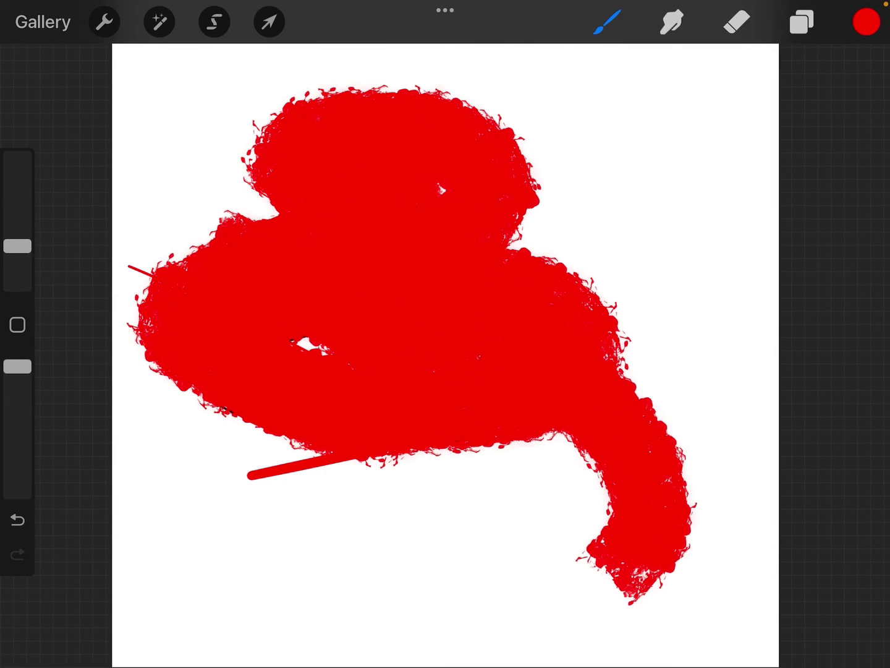